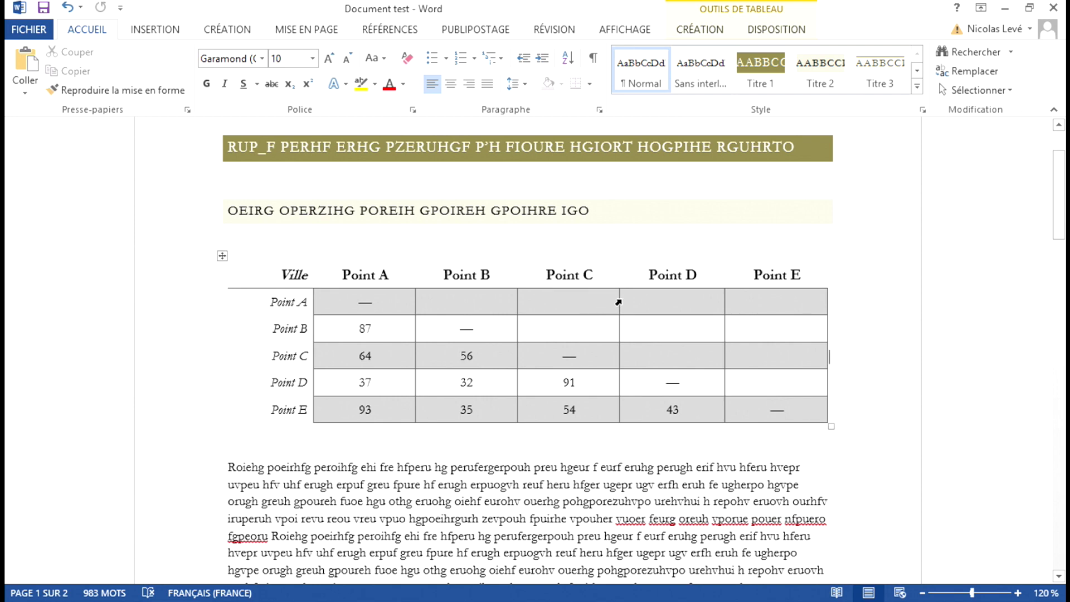
# Drag the Point C column wider, narrowing Point D, and make the Point B row taller
pyautogui.moveTo(618, 303)
pyautogui.mouseDown()
pyautogui.moveTo(674, 304)
pyautogui.moveTo(578, 305)
pyautogui.moveTo(659, 303)
pyautogui.moveTo(604, 296)
pyautogui.mouseUp()
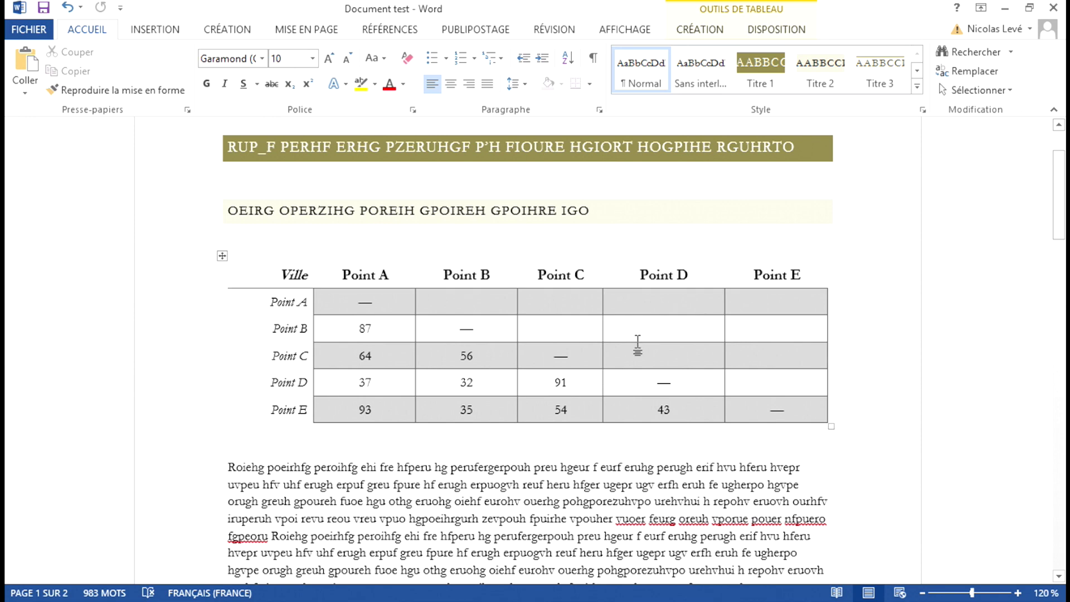
pyautogui.moveTo(640, 342)
pyautogui.mouseDown()
pyautogui.moveTo(642, 425)
pyautogui.moveTo(642, 329)
pyautogui.moveTo(640, 382)
pyautogui.moveTo(634, 345)
pyautogui.mouseUp()
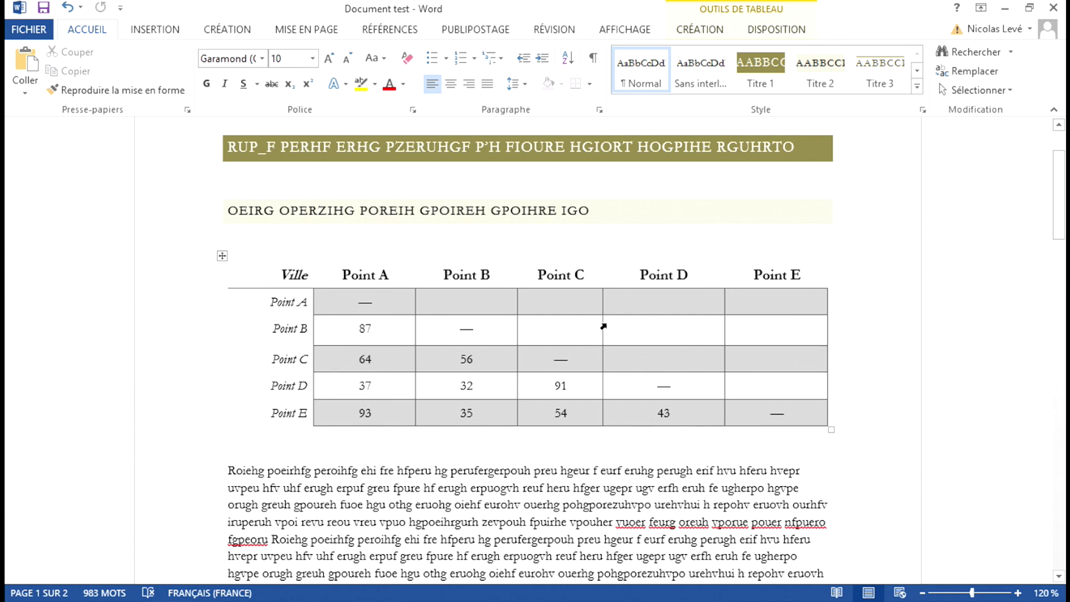
pyautogui.click(780, 32)
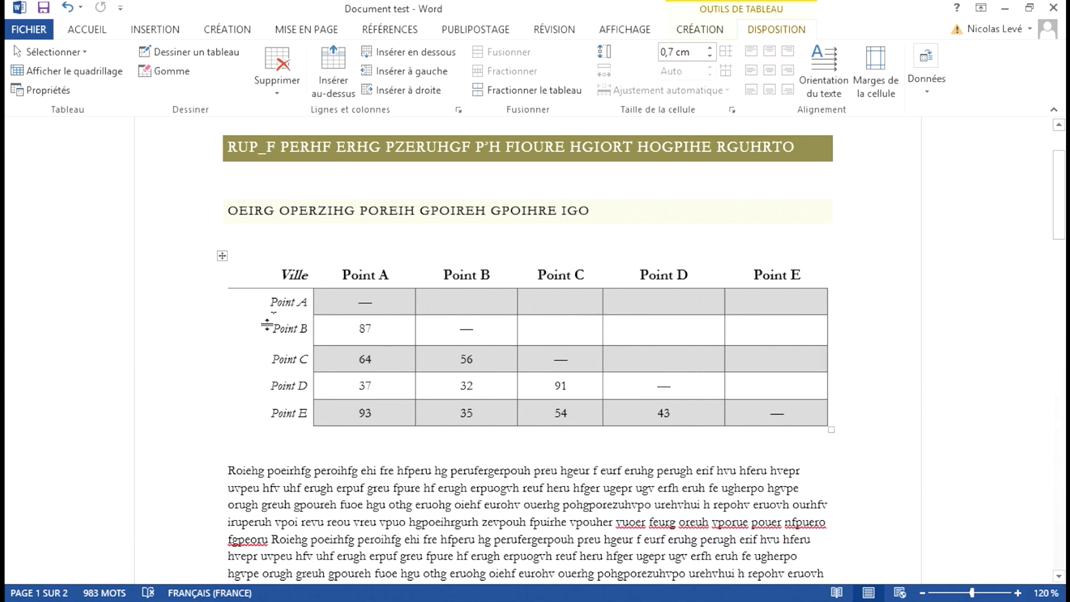
# Select the whole distance table and set every row height to 0,8 cm
pyautogui.click(223, 256)
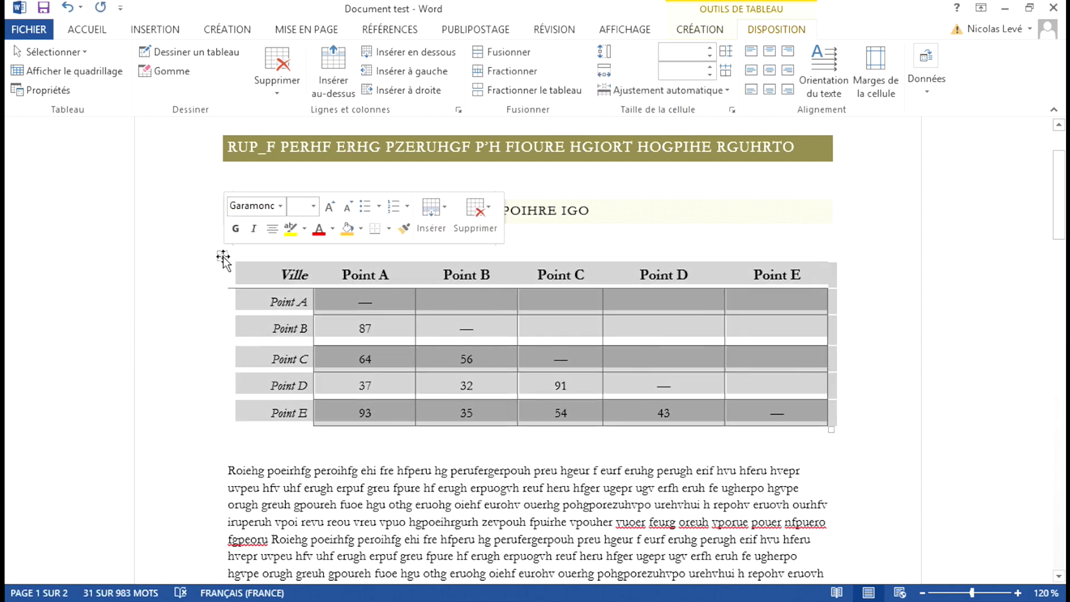
pyautogui.click(708, 49)
pyautogui.click(710, 49)
pyautogui.click(709, 49)
pyautogui.click(709, 49)
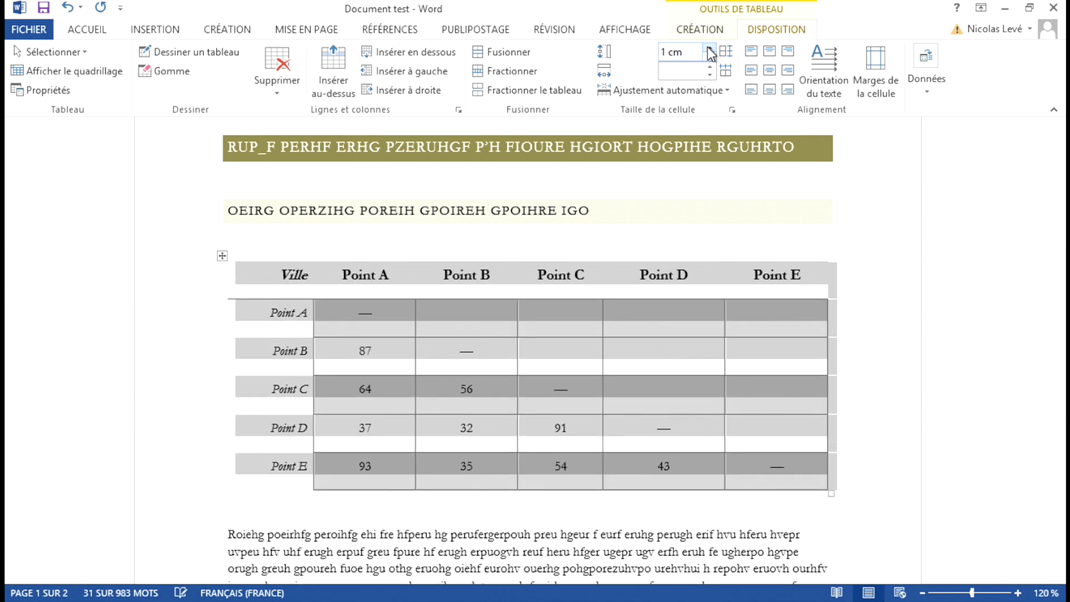
pyautogui.click(710, 50)
pyautogui.click(708, 58)
pyautogui.click(708, 58)
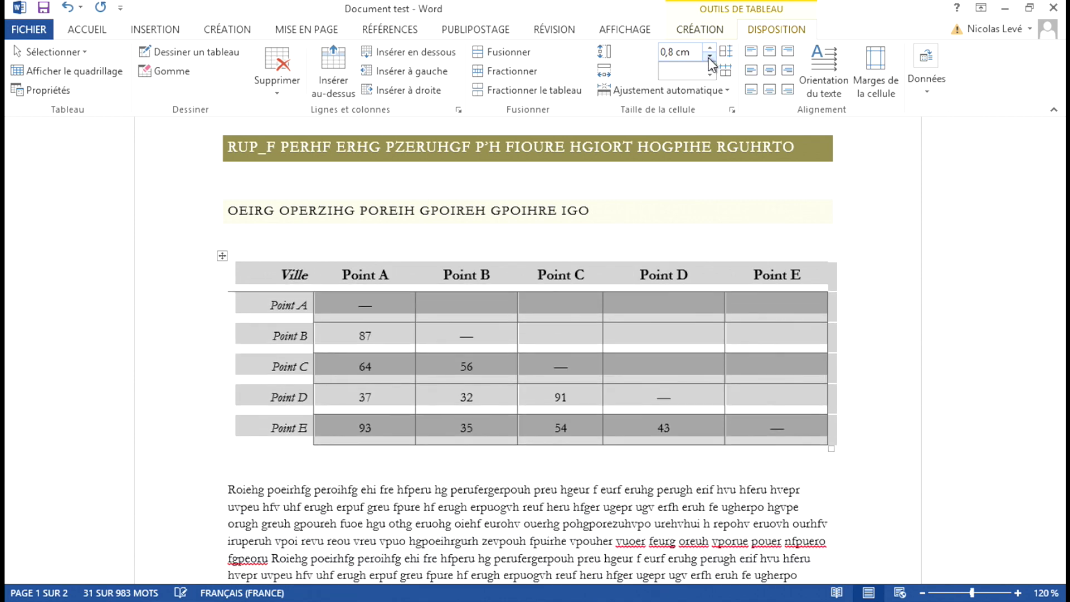
# Set every column of the table to a fixed 2,7 cm width
pyautogui.click(710, 75)
pyautogui.click(711, 68)
pyautogui.click(711, 68)
pyautogui.click(710, 68)
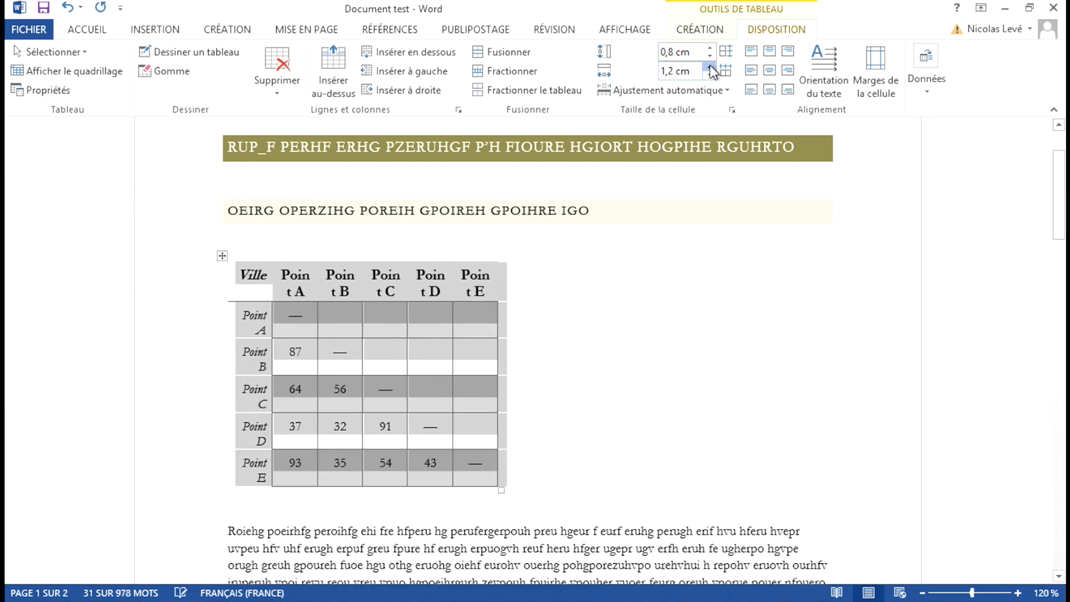
pyautogui.click(710, 68)
pyautogui.click(710, 68)
pyautogui.click(711, 68)
pyautogui.click(711, 68)
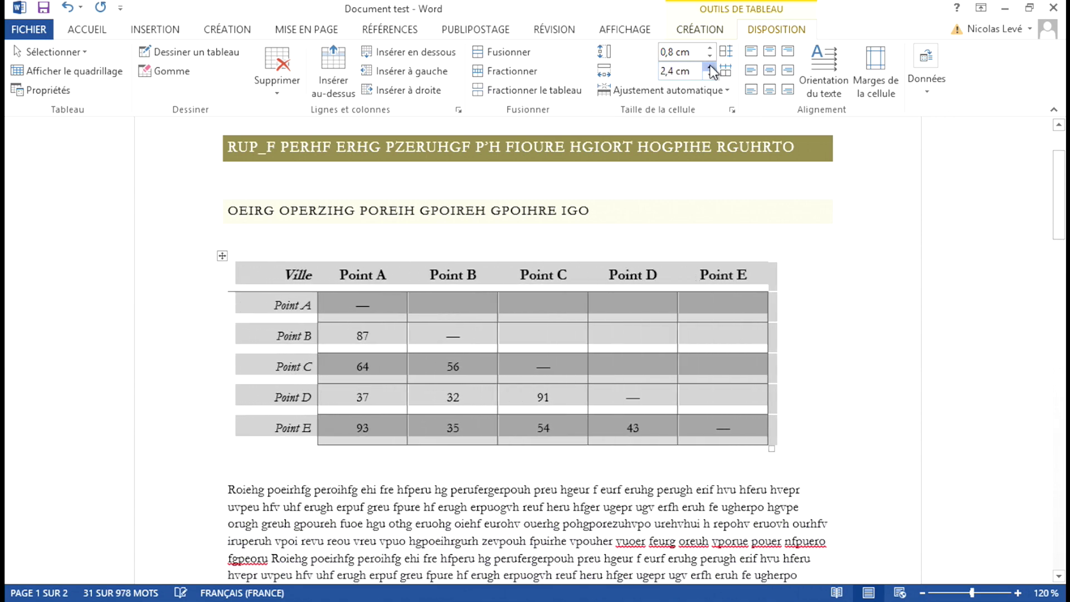
pyautogui.click(710, 68)
pyautogui.click(710, 68)
pyautogui.click(711, 68)
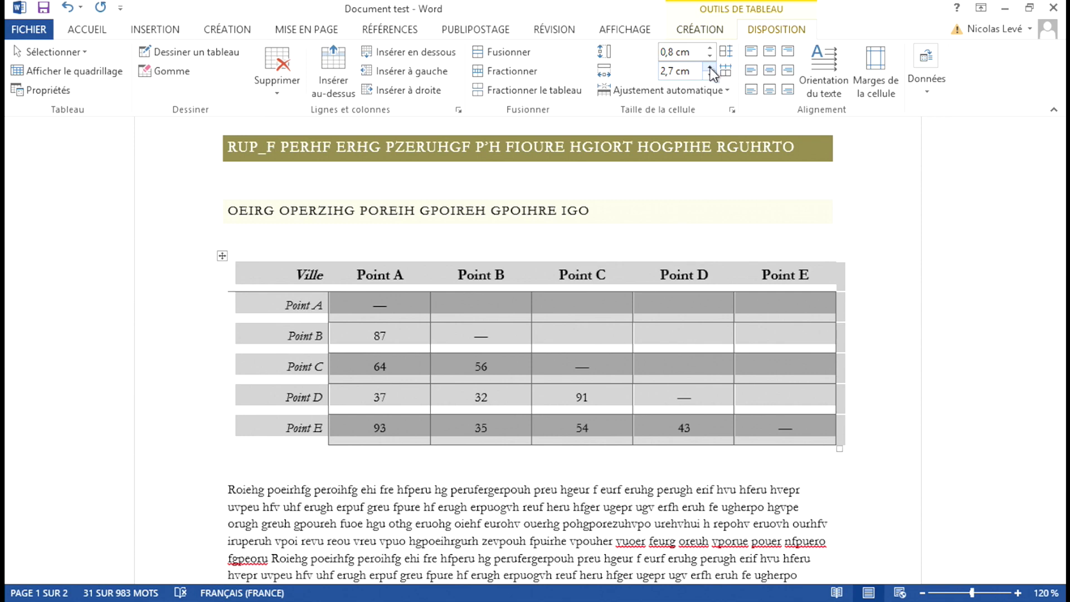
pyautogui.click(716, 90)
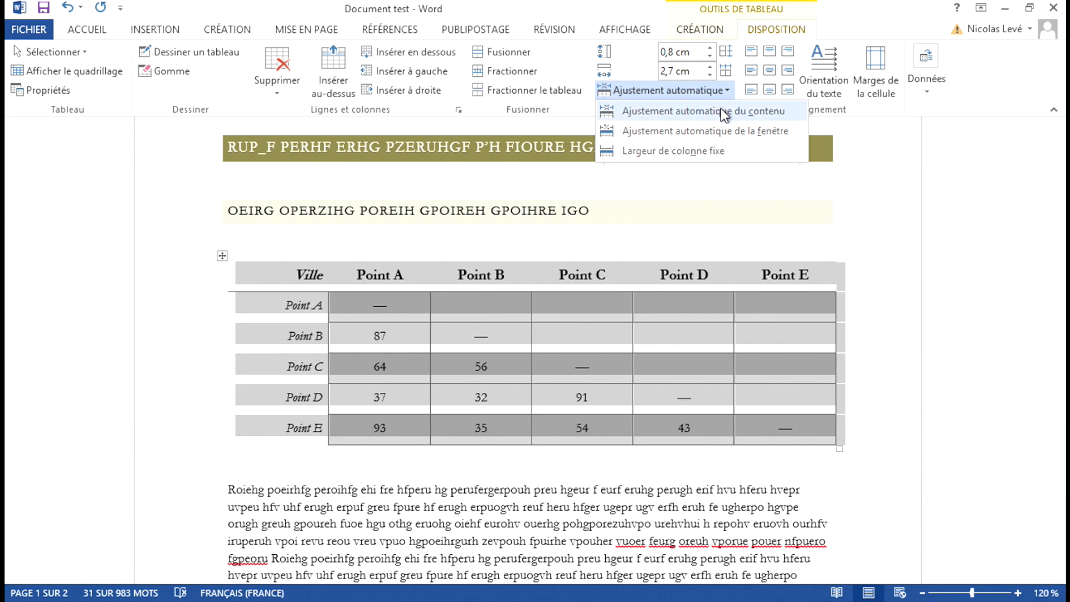
# Autofit the columns to their contents and change the Point A header to 'Point A et B'
pyautogui.click(721, 108)
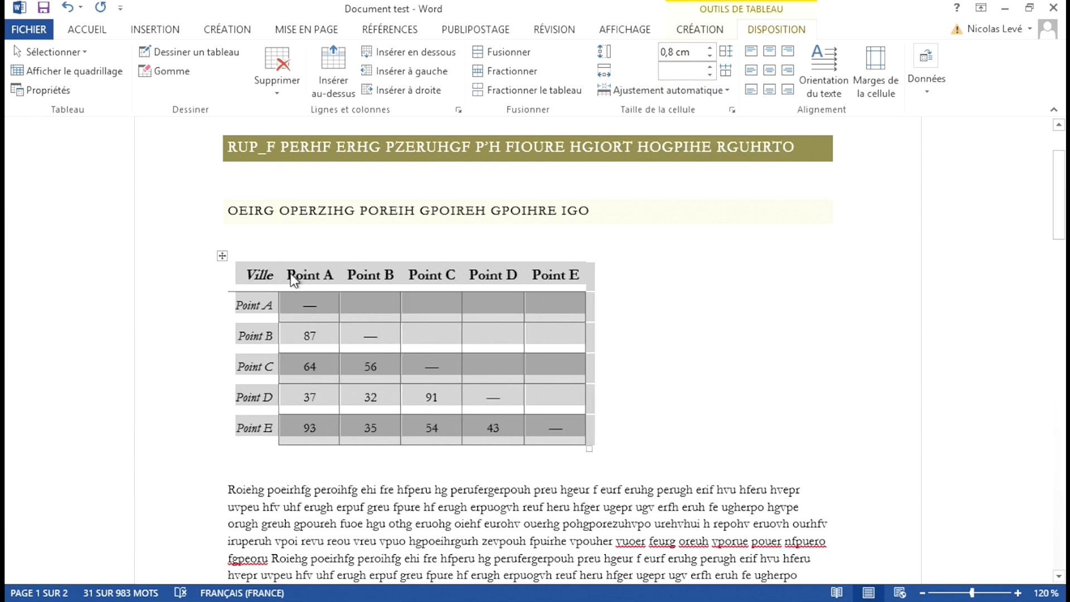
pyautogui.click(326, 276)
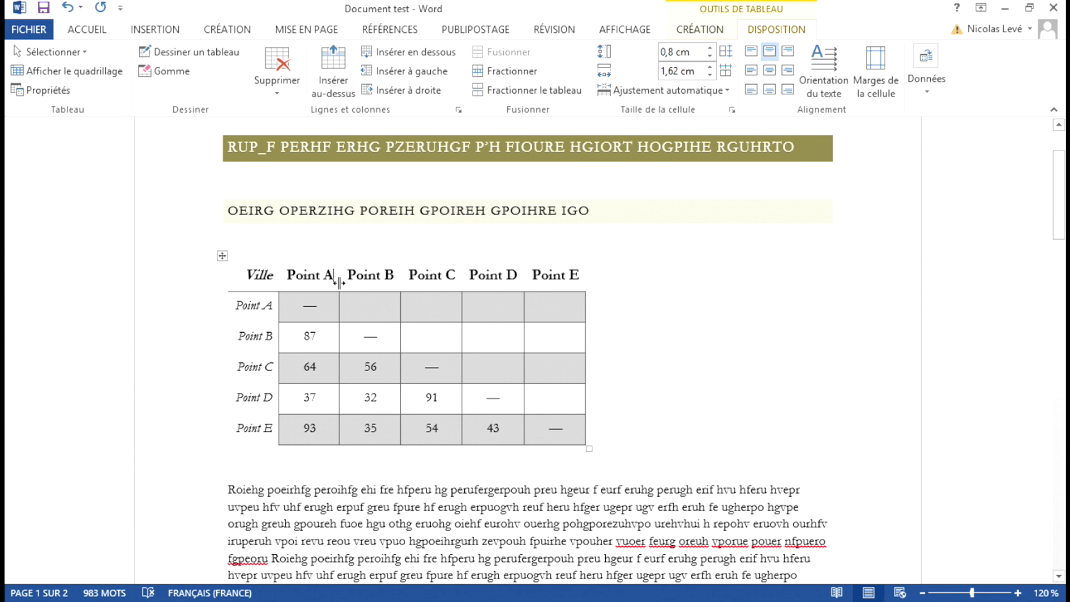
pyautogui.write(' et B')
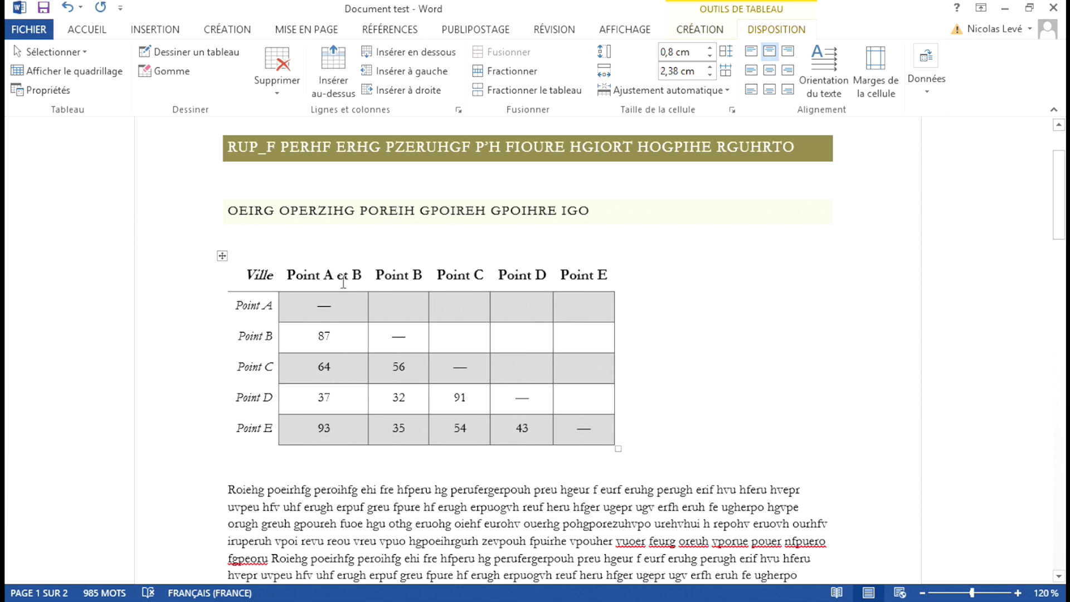
# Autofit the whole distance table to the window so it spans the full page width
pyautogui.click(222, 255)
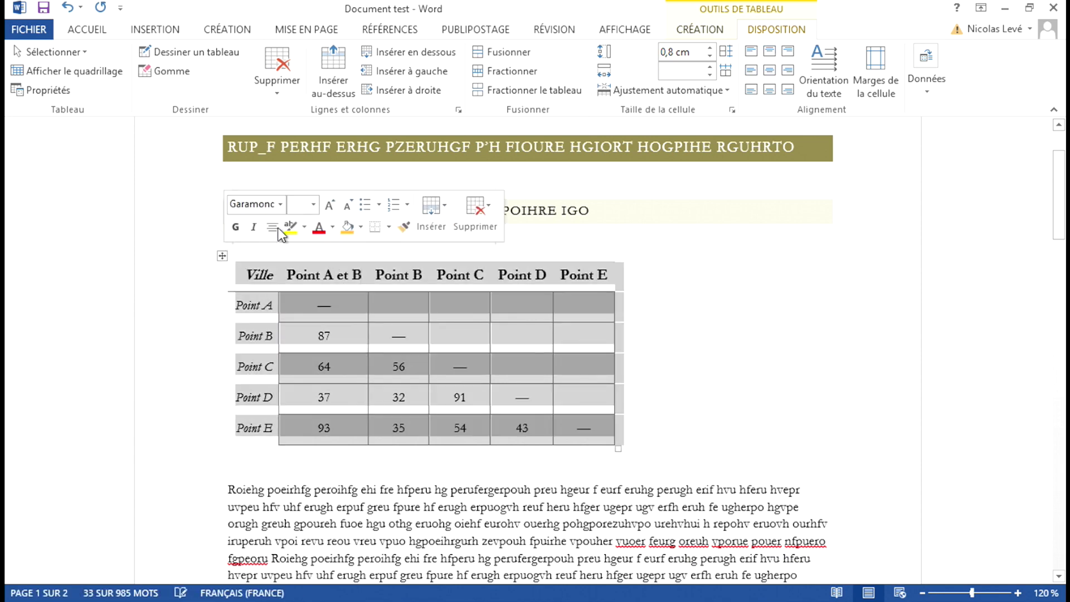
pyautogui.click(718, 85)
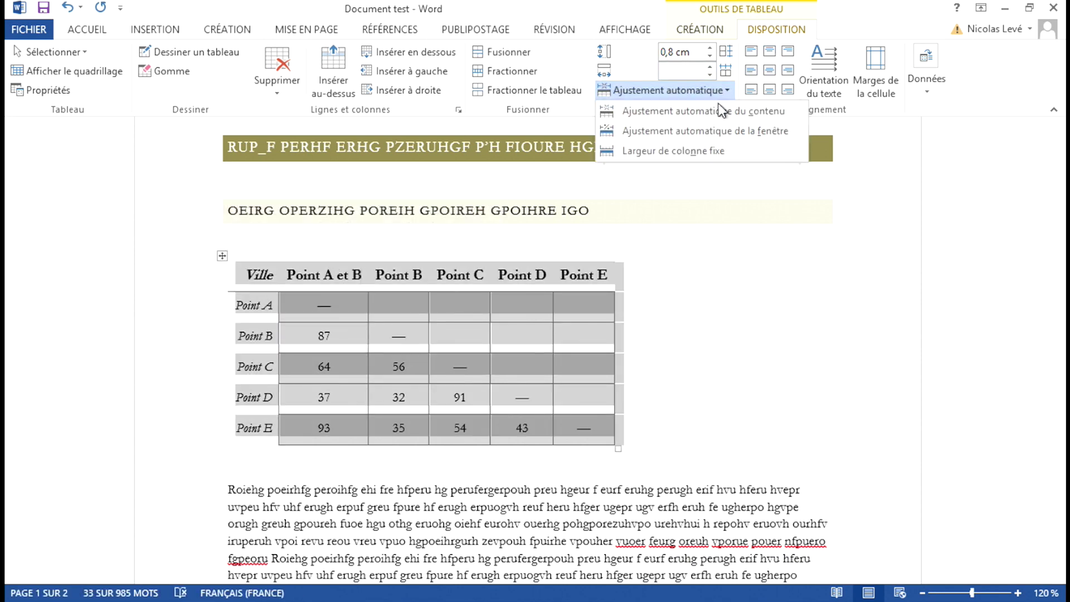
pyautogui.click(727, 131)
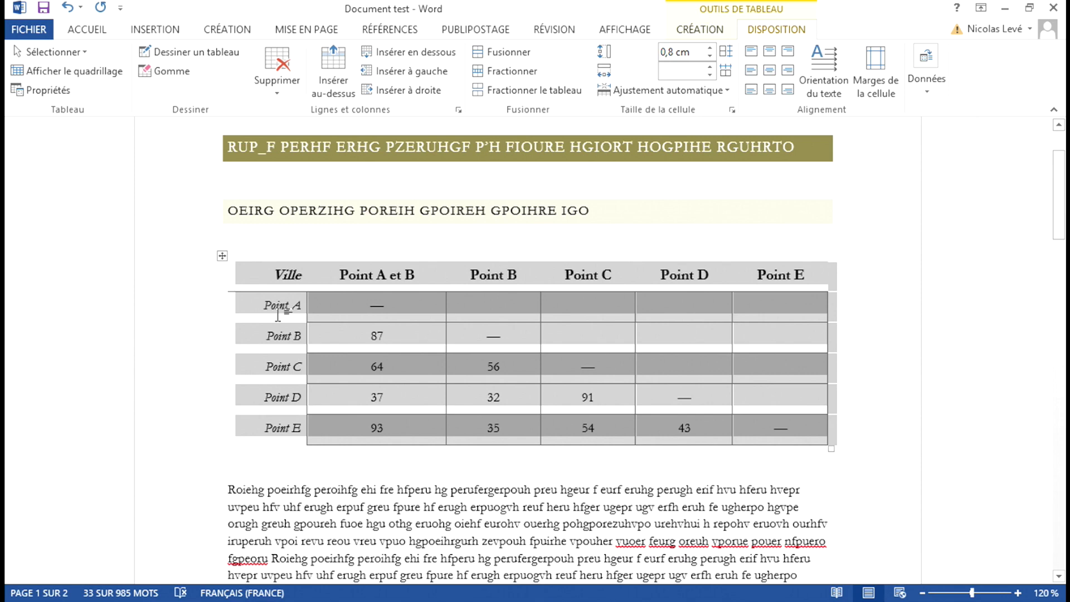
# Distribute the five Point columns evenly, then drag the Point A row much taller
pyautogui.click(727, 89)
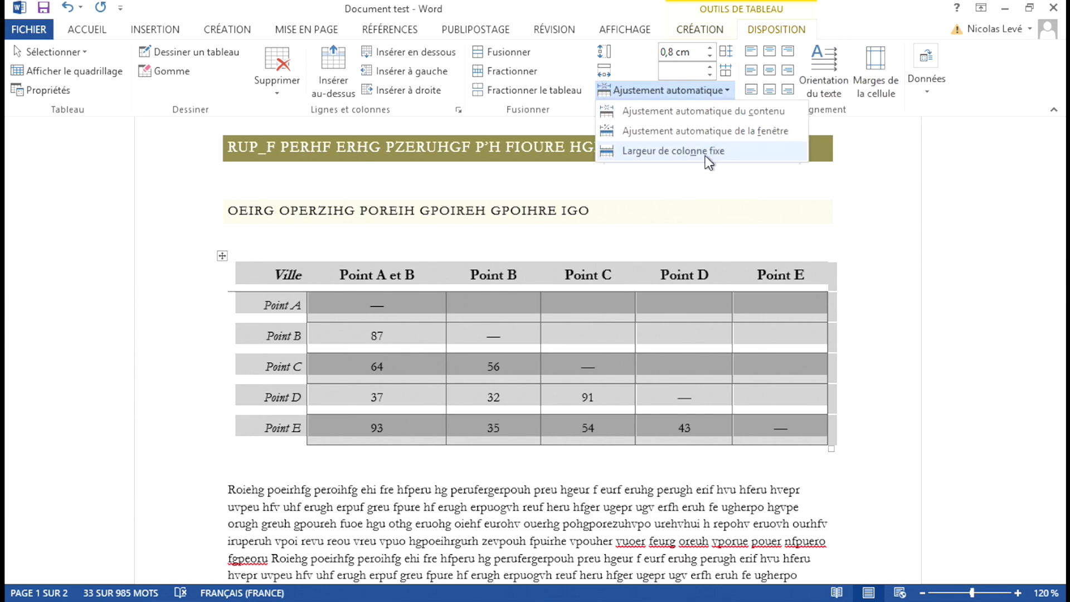
pyautogui.click(724, 72)
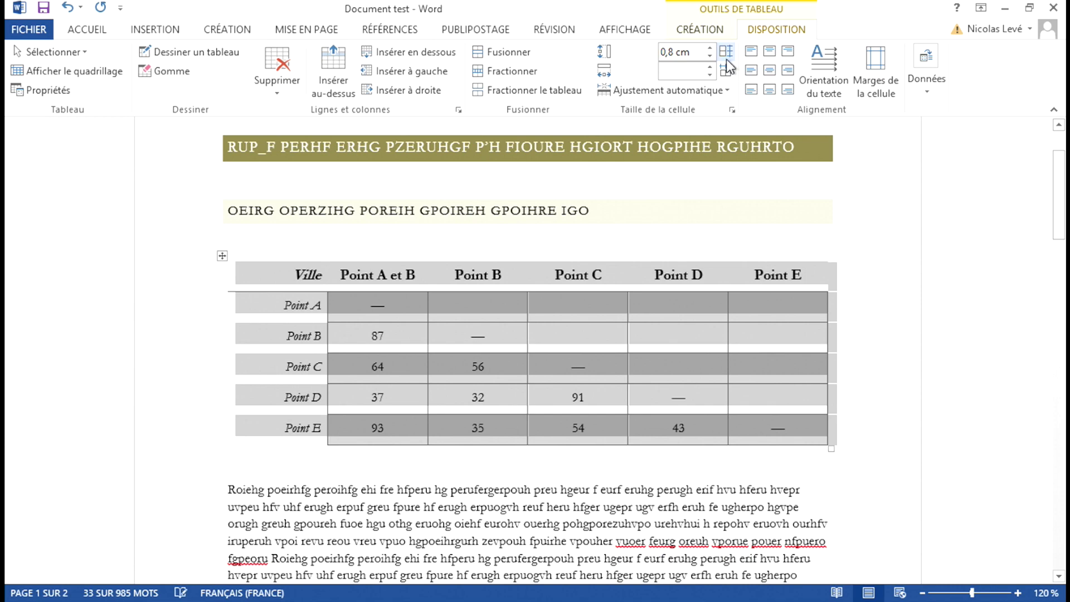
pyautogui.click(788, 368)
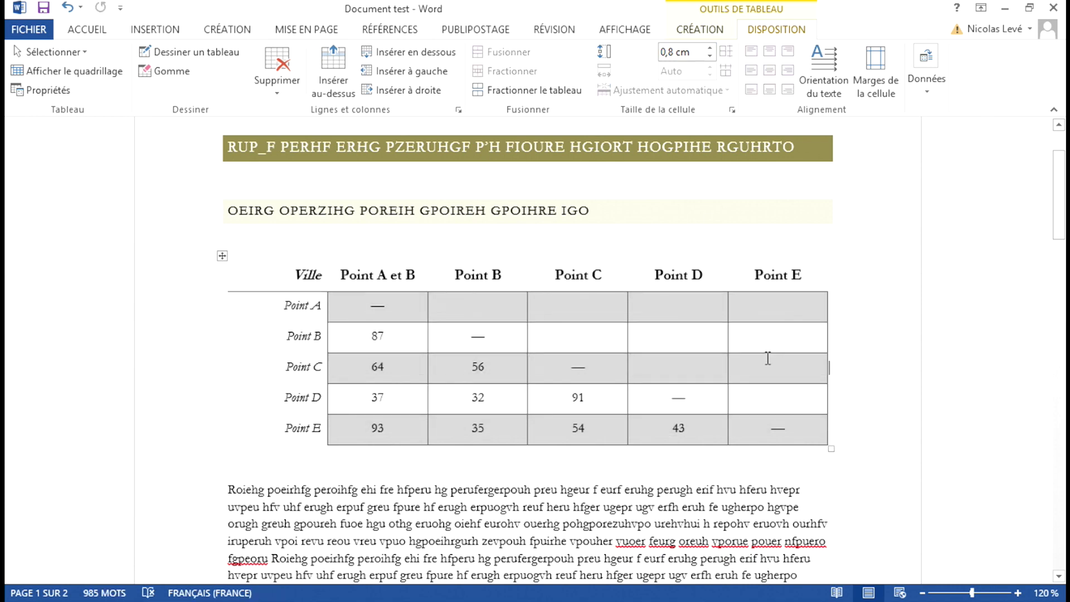
pyautogui.moveTo(660, 322); pyautogui.dragTo(669, 383)
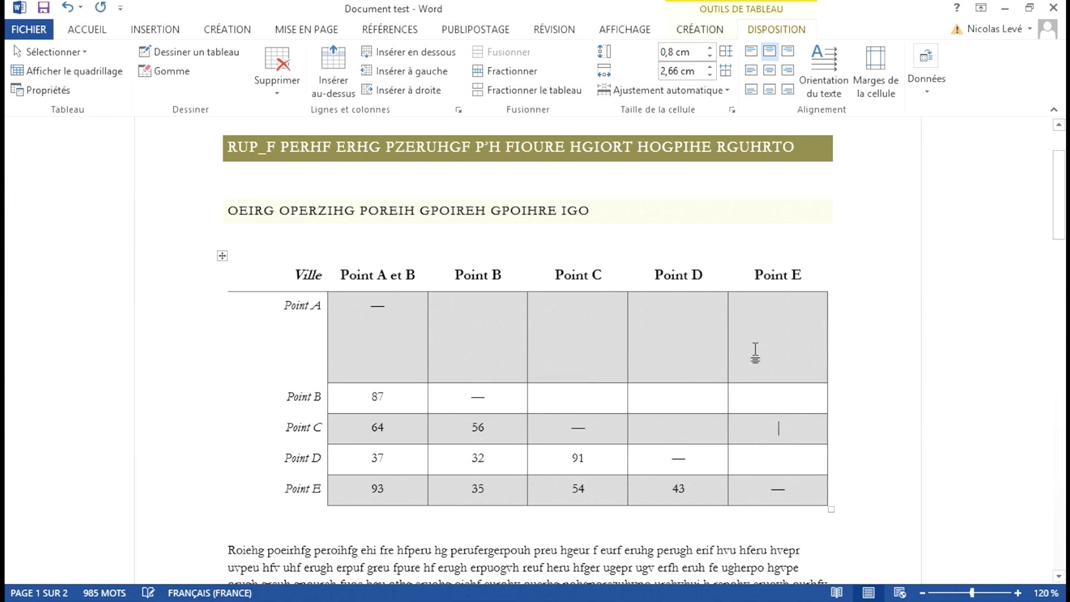
# Distribute all table rows evenly at 1,07 cm each, replacing the oversized Point A row
pyautogui.click(221, 255)
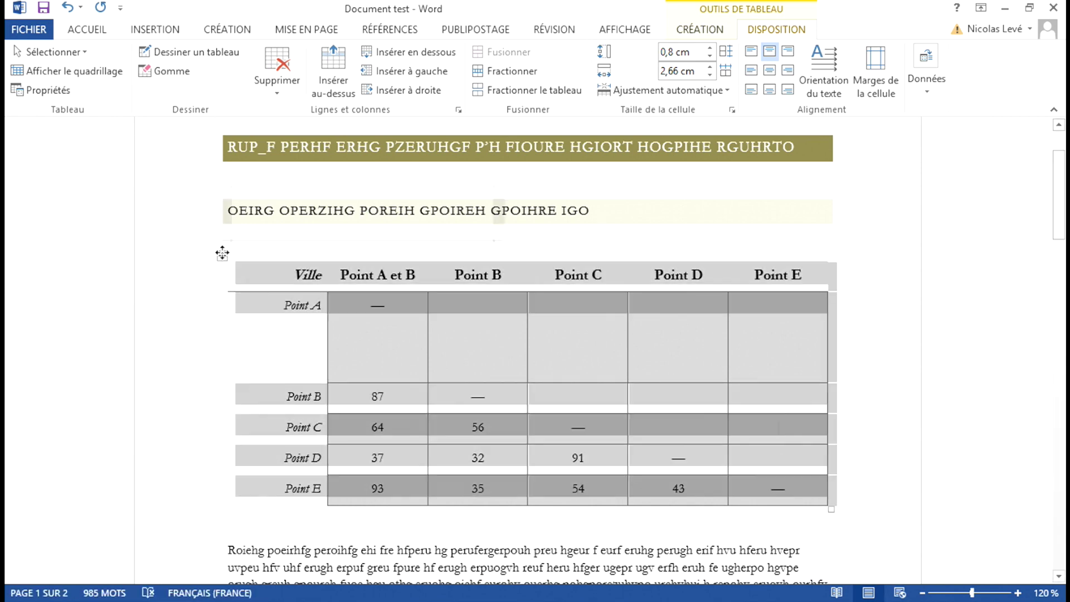
pyautogui.click(727, 51)
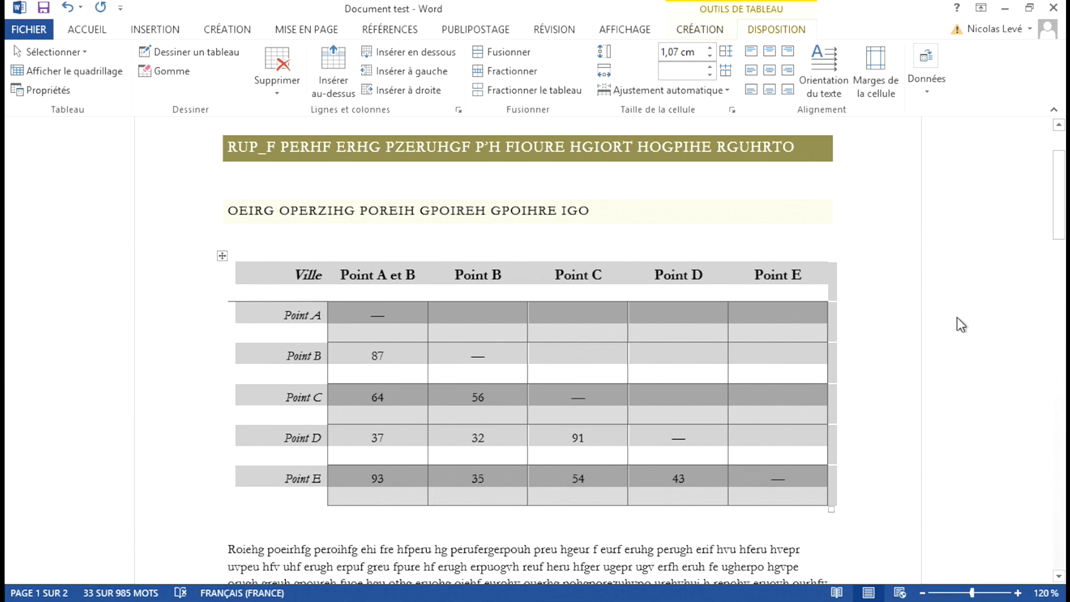
pyautogui.click(882, 326)
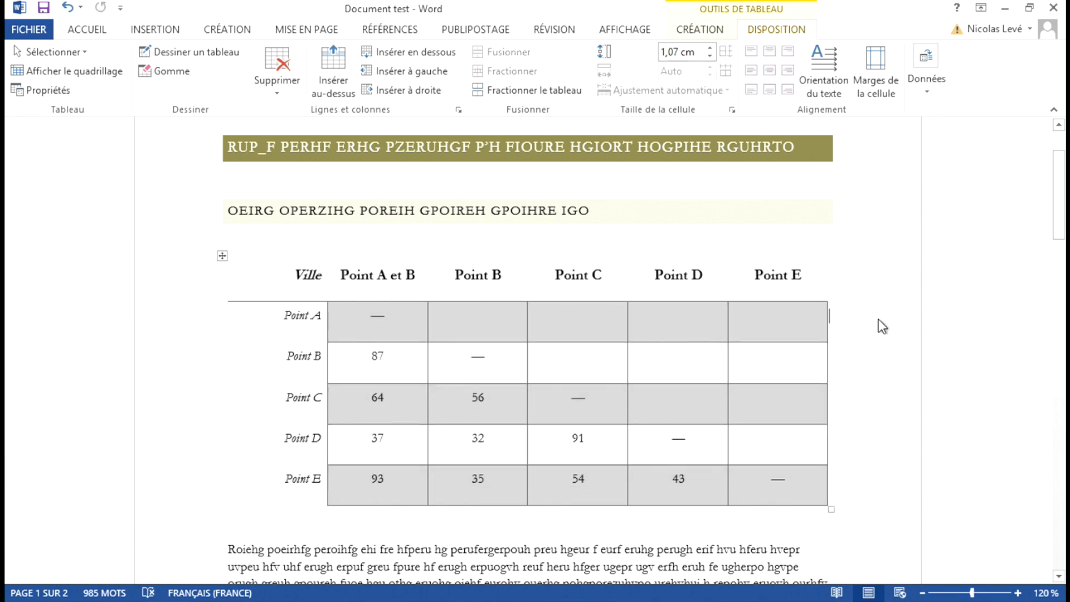